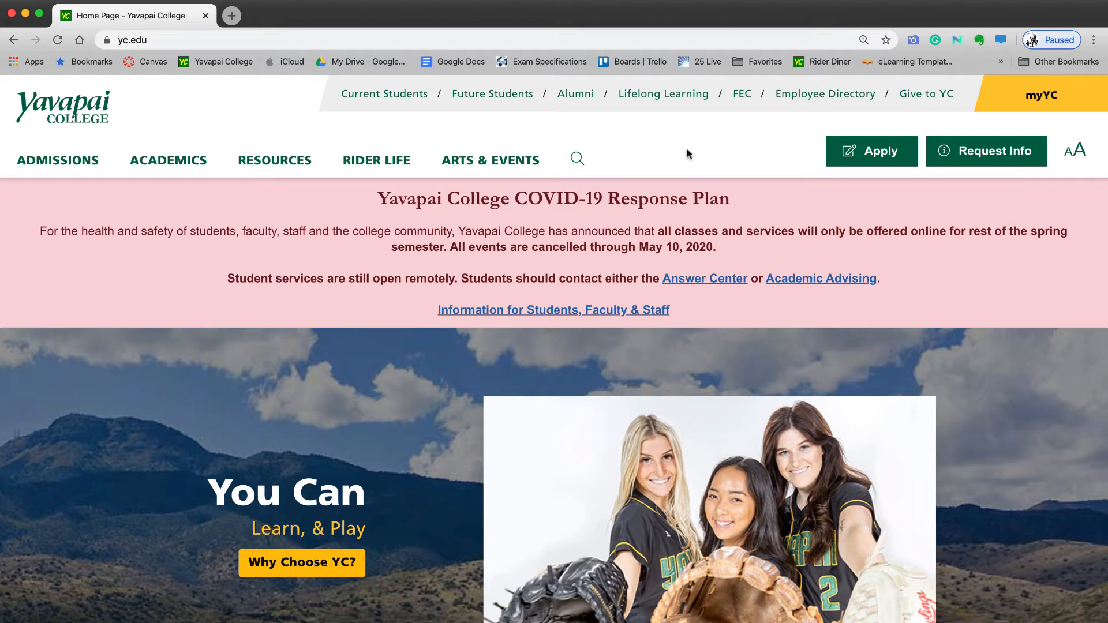
# Step: Go to yavapai.zoom.us and sign in to the Zoom account
pyautogui.click(307, 37)
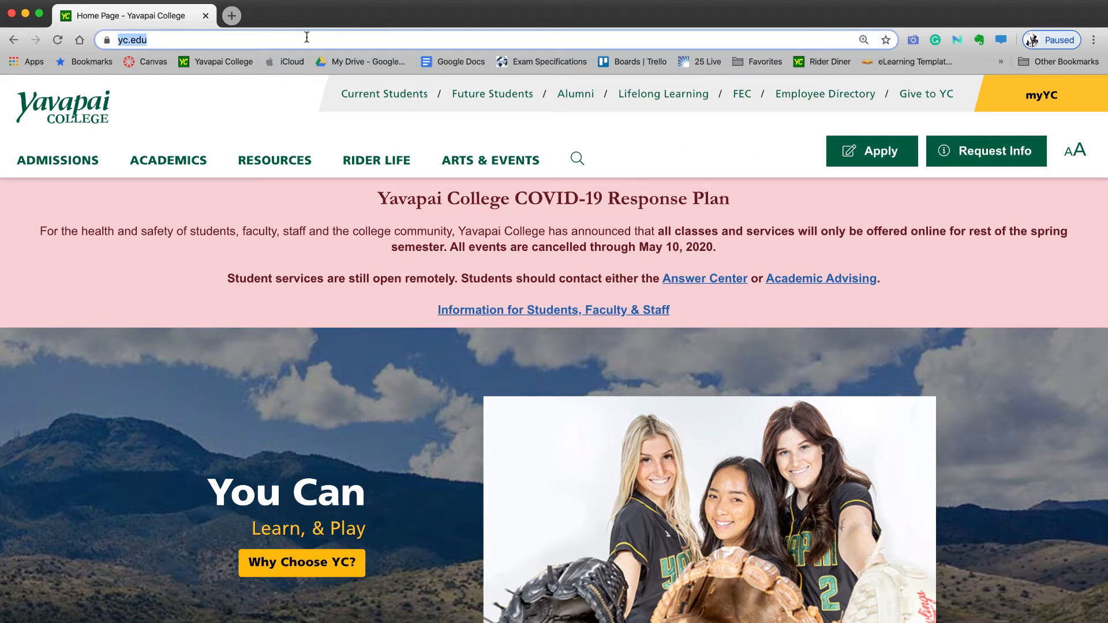
pyautogui.write('yavapai')
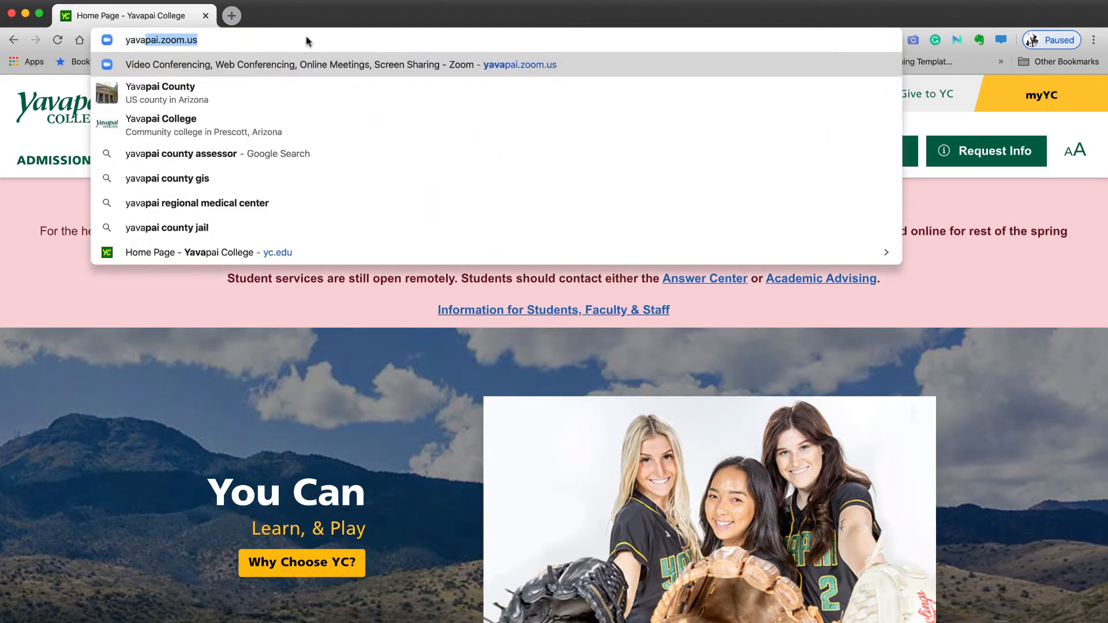
pyautogui.press('Return')
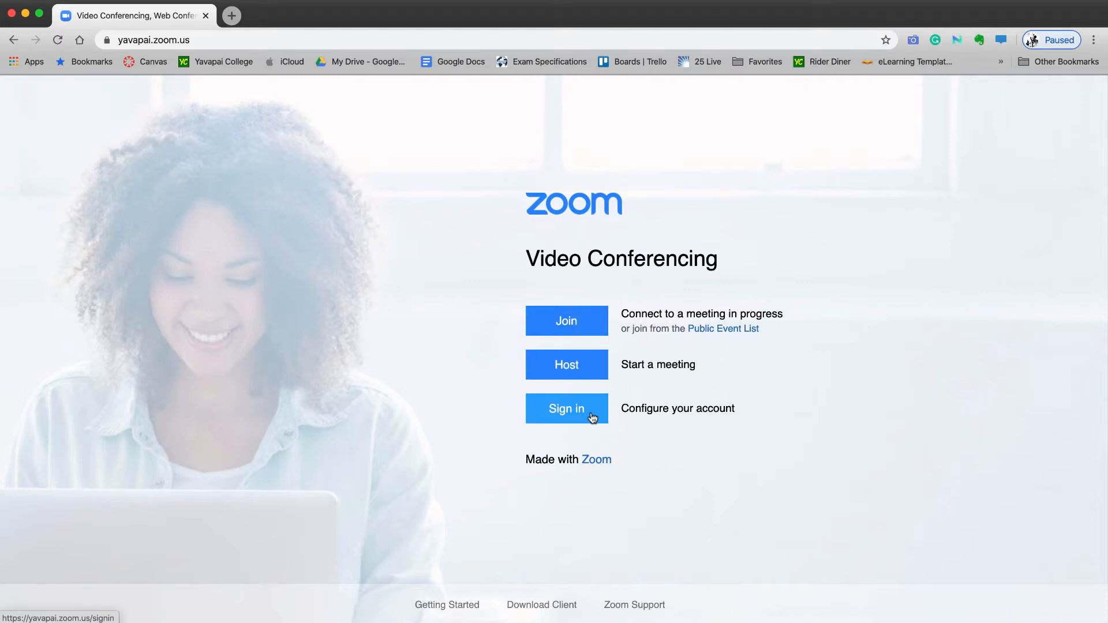
pyautogui.click(593, 417)
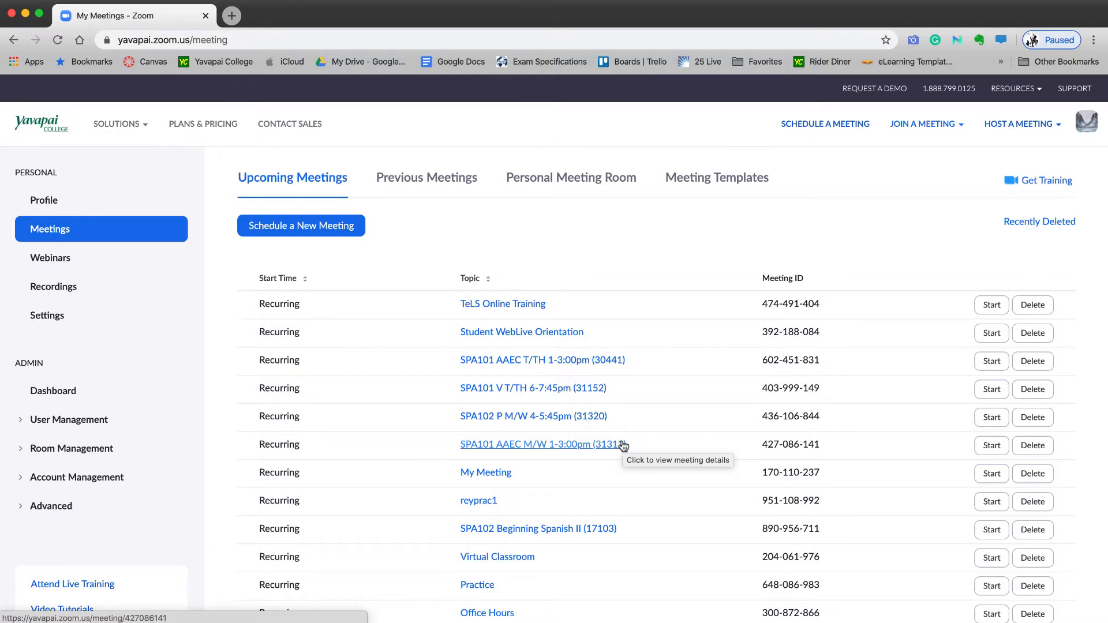
# Step: Start scheduling a new meeting from the upcoming meetings list and activate its description field
pyautogui.scroll(-2, 622, 445)
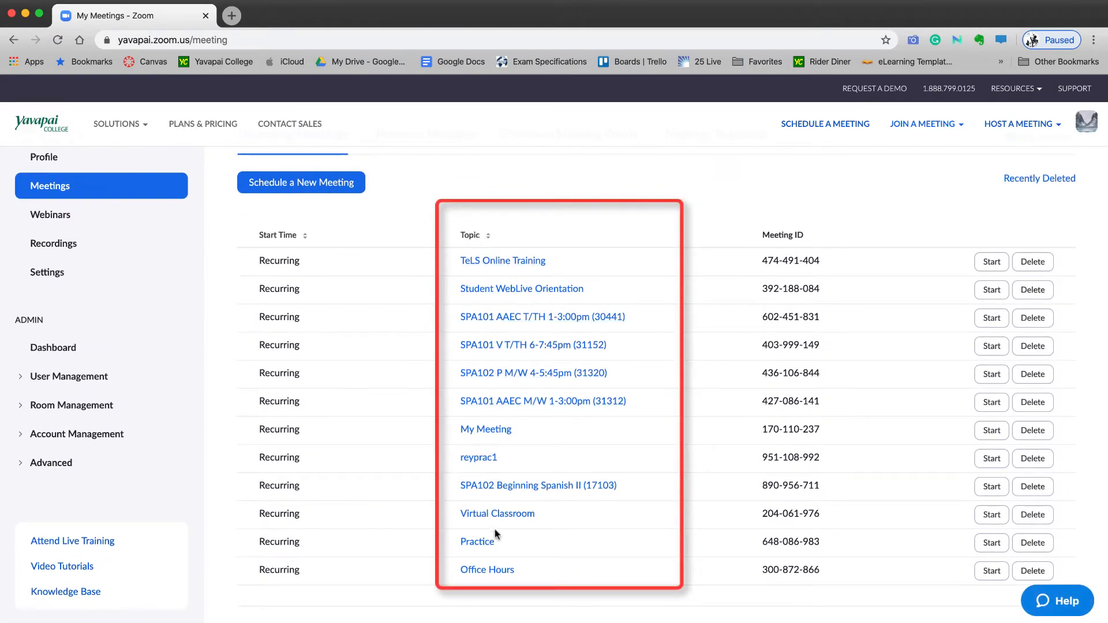
pyautogui.scroll(2, 421, 303)
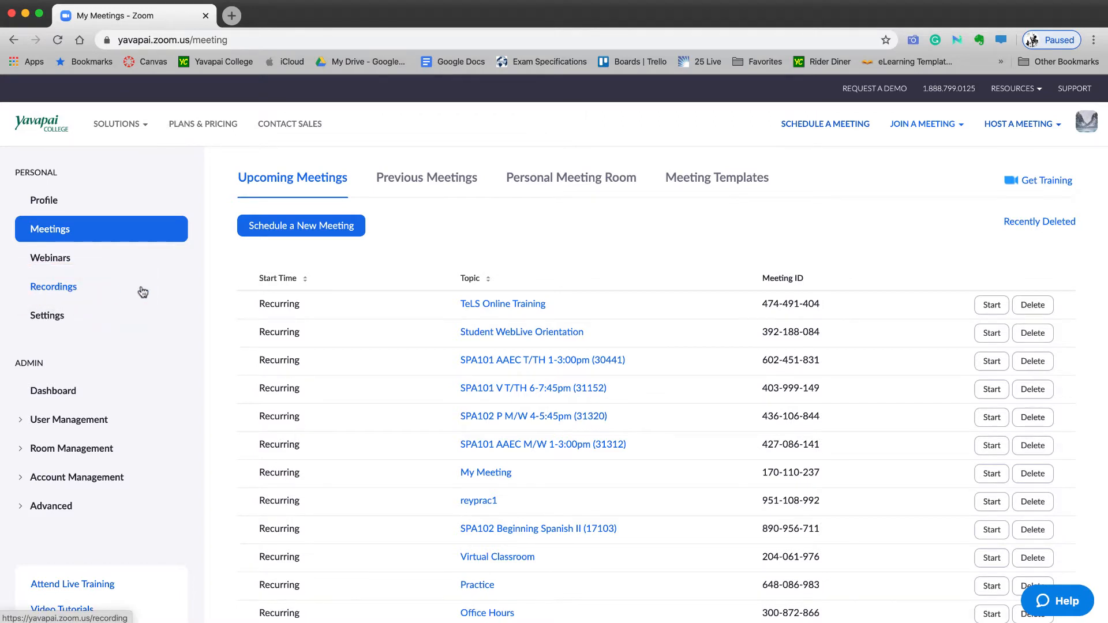
pyautogui.click(259, 231)
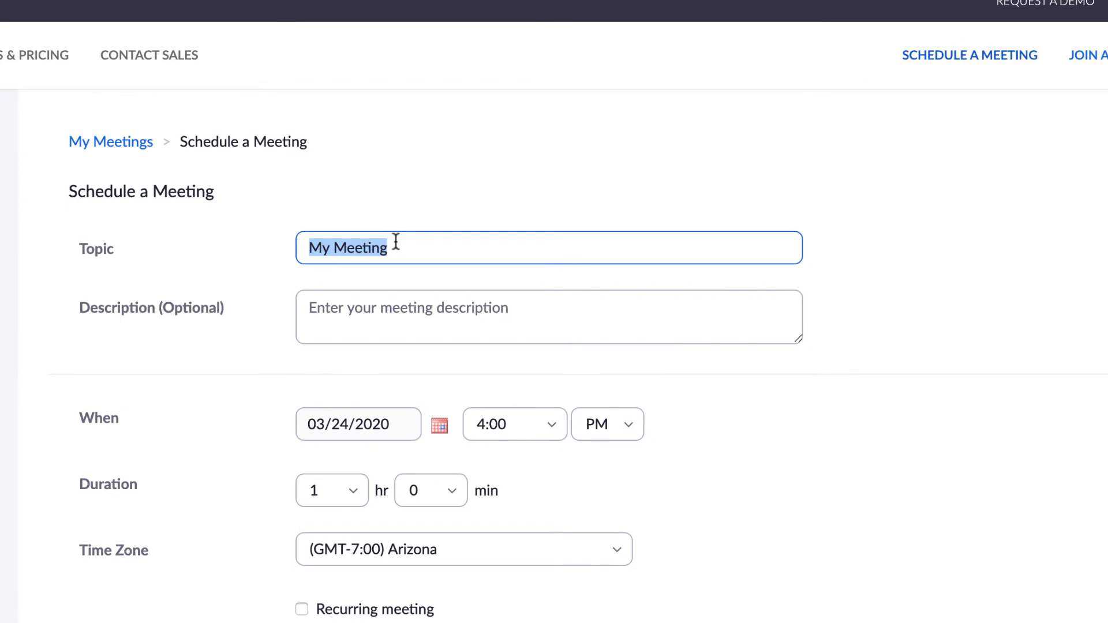
pyautogui.click(384, 314)
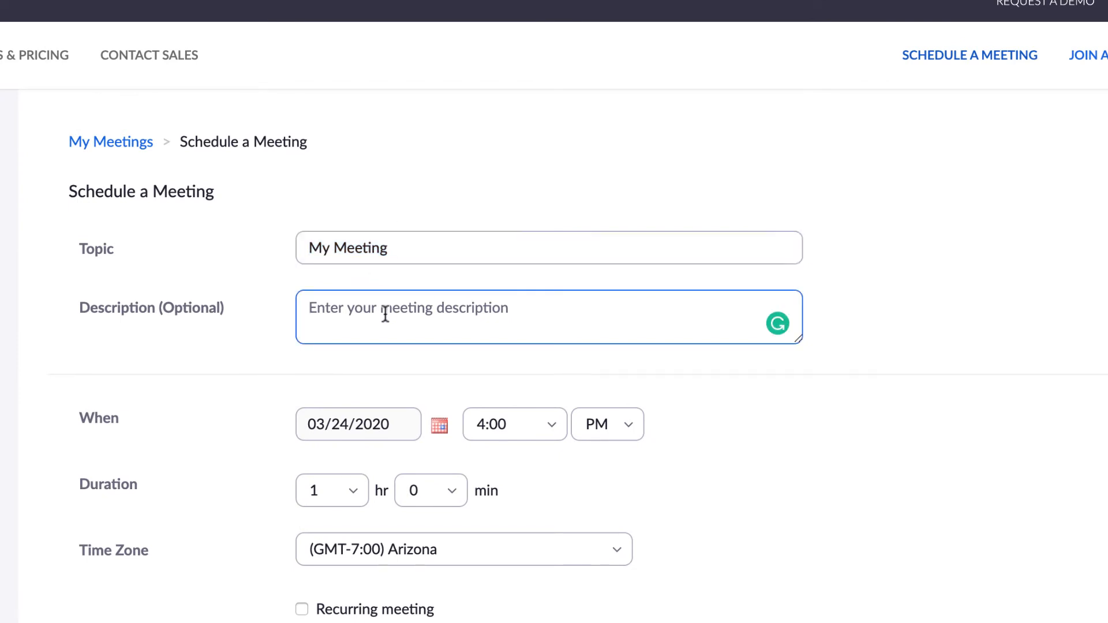
# Step: Make the new meeting recurring and set its recurrence to No Fixed Time
pyautogui.scroll(-2, 387, 320)
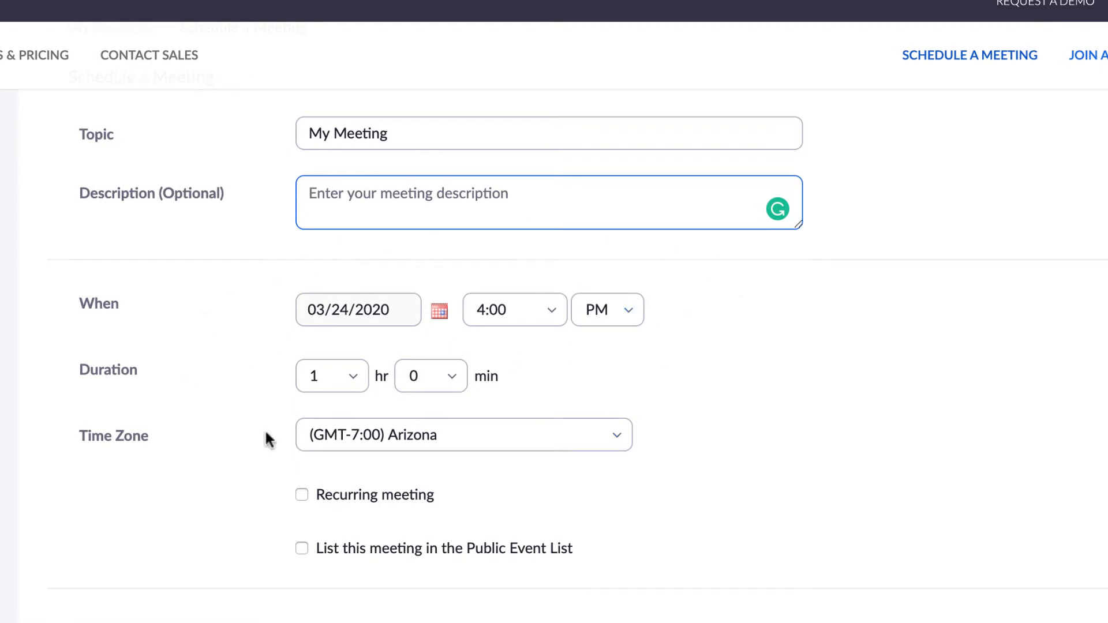
pyautogui.scroll(-1, 575, 426)
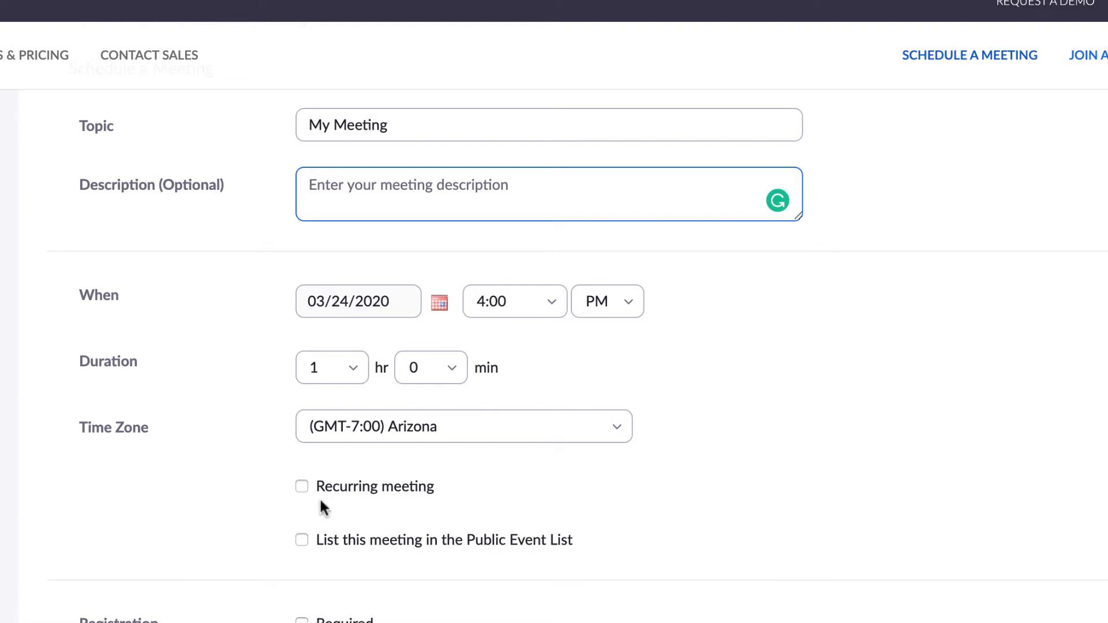
pyautogui.click(302, 487)
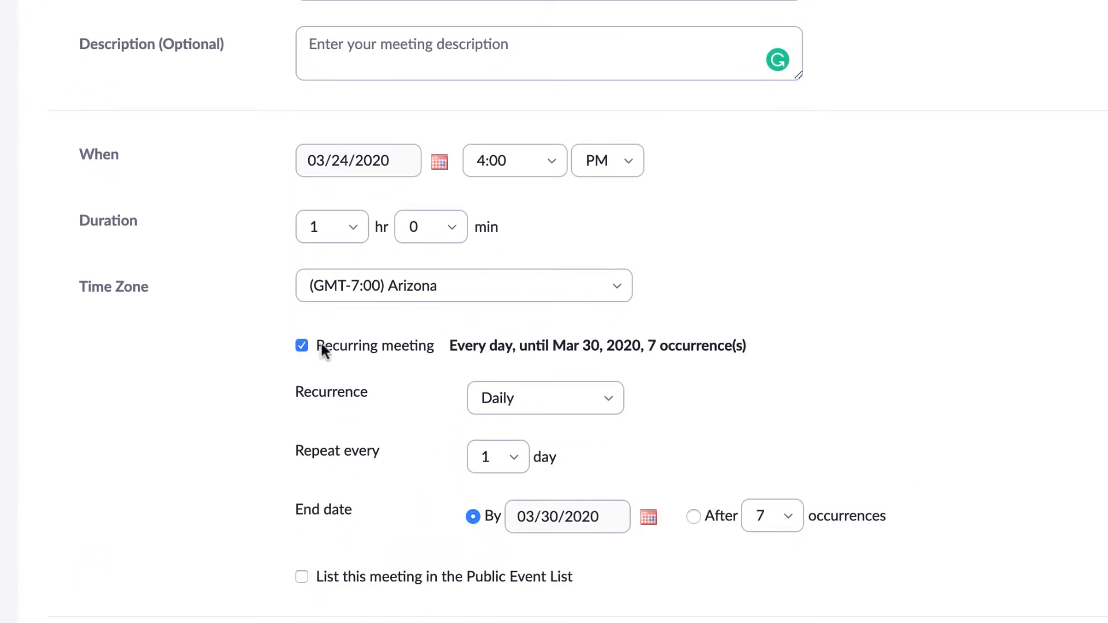
pyautogui.click(550, 399)
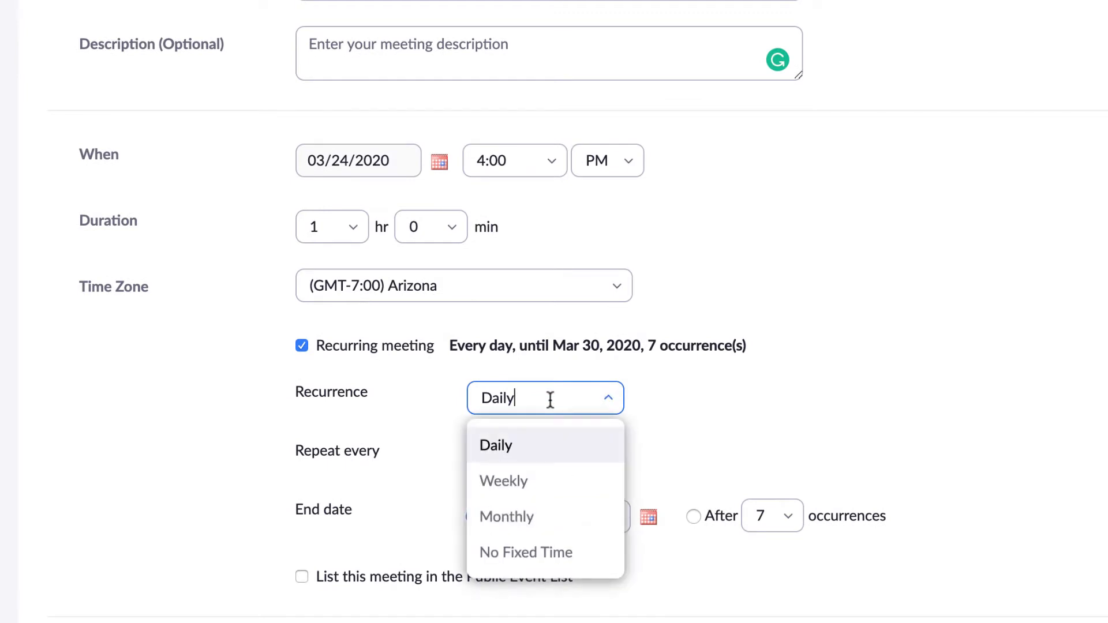
pyautogui.click(538, 554)
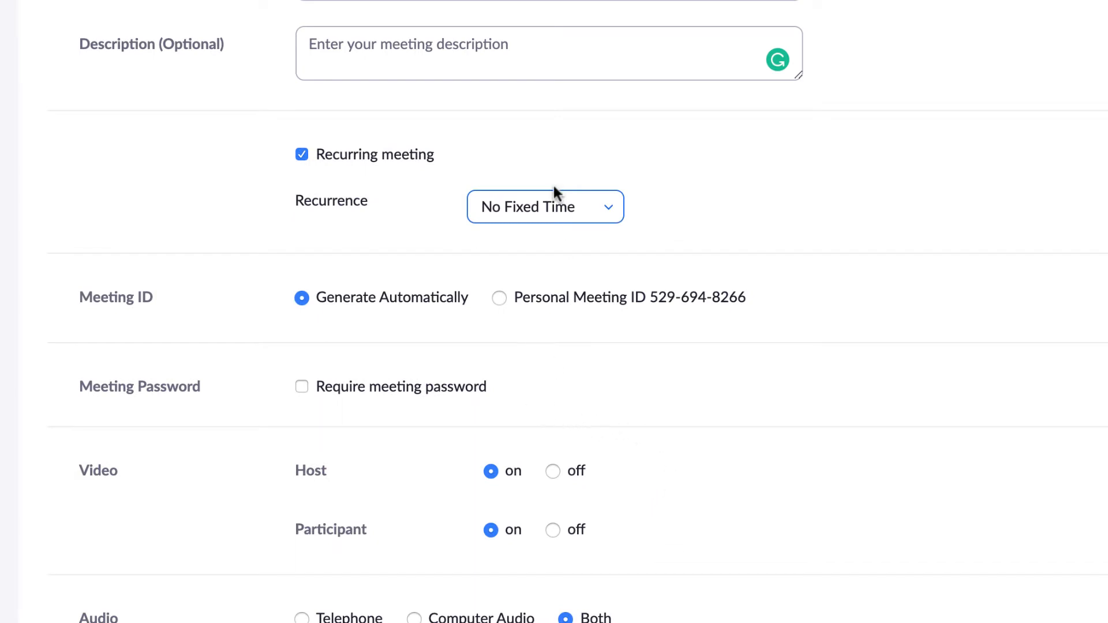
# Step: Switch the meeting's recurrence to Weekly and return it to No Fixed Time
pyautogui.click(549, 203)
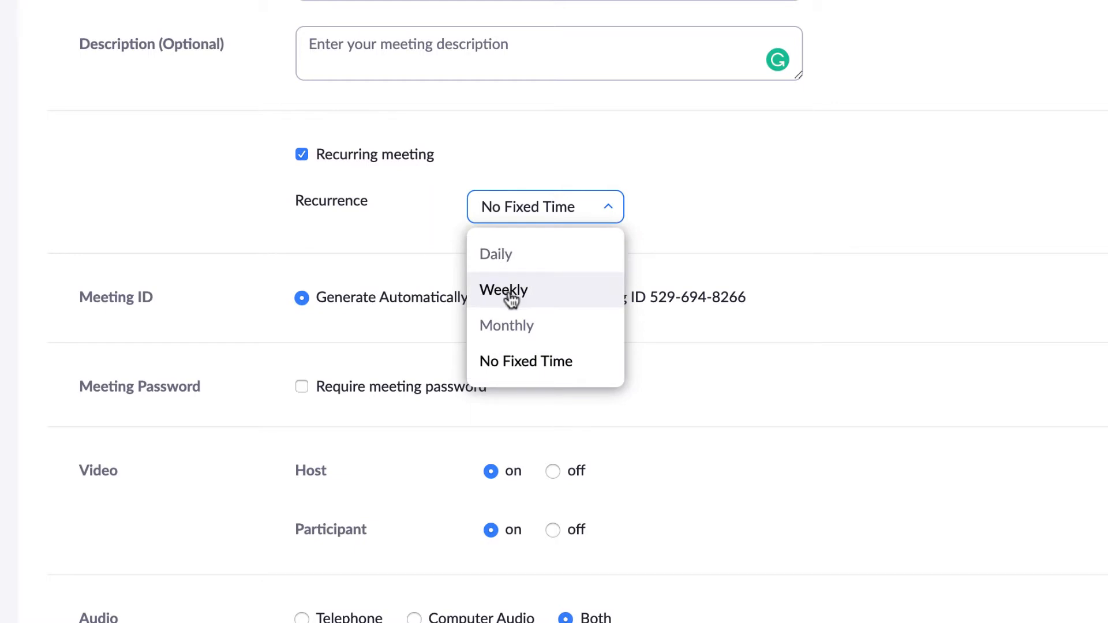
pyautogui.click(511, 295)
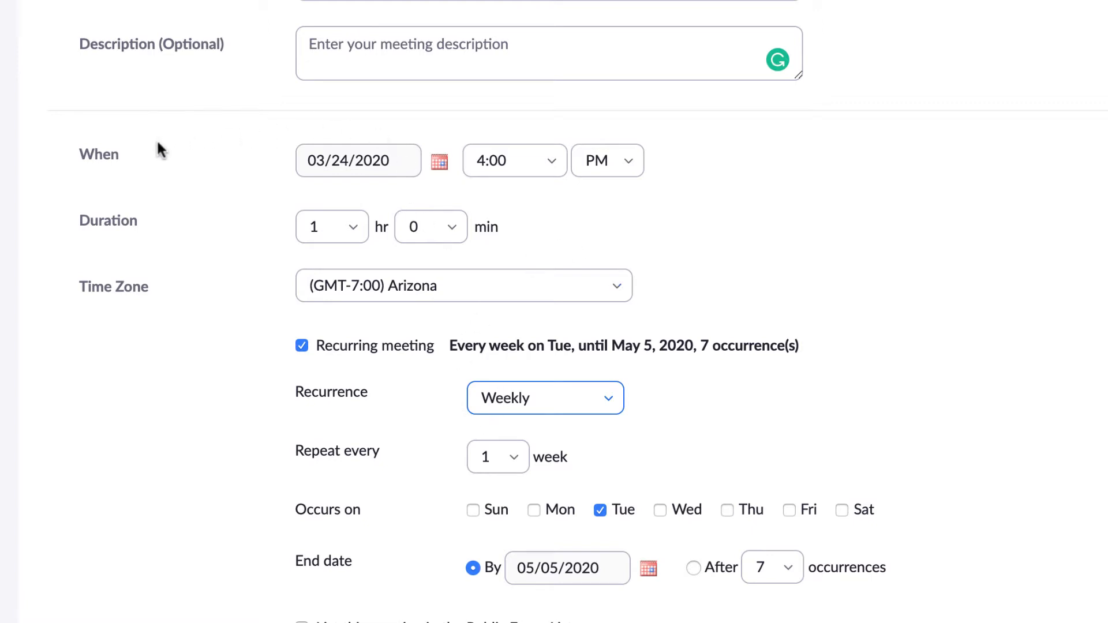
pyautogui.click(538, 399)
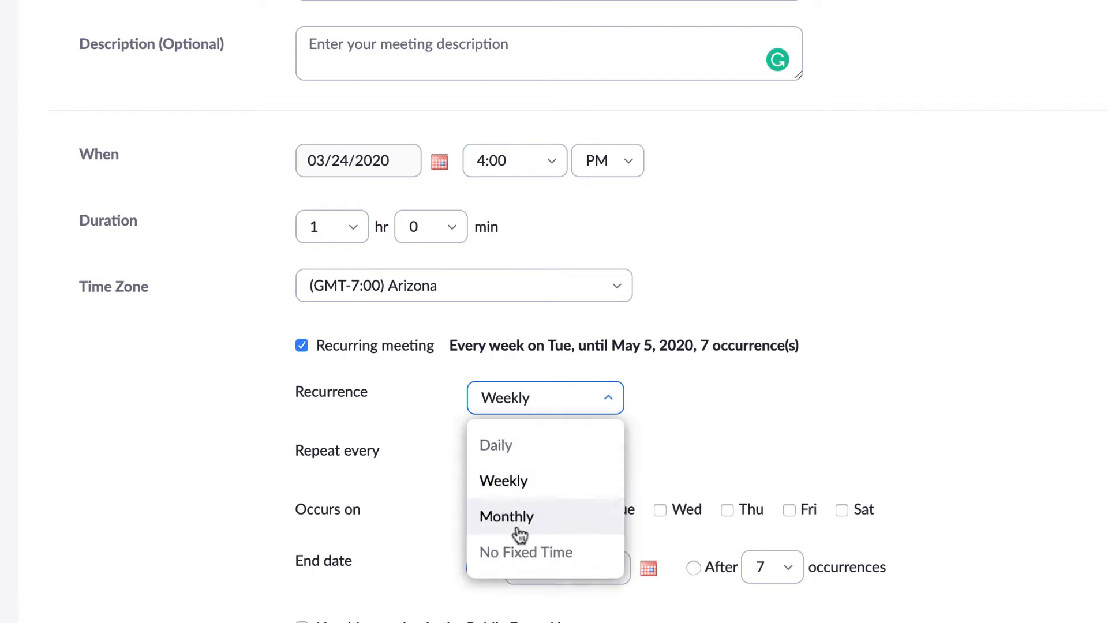
pyautogui.click(519, 554)
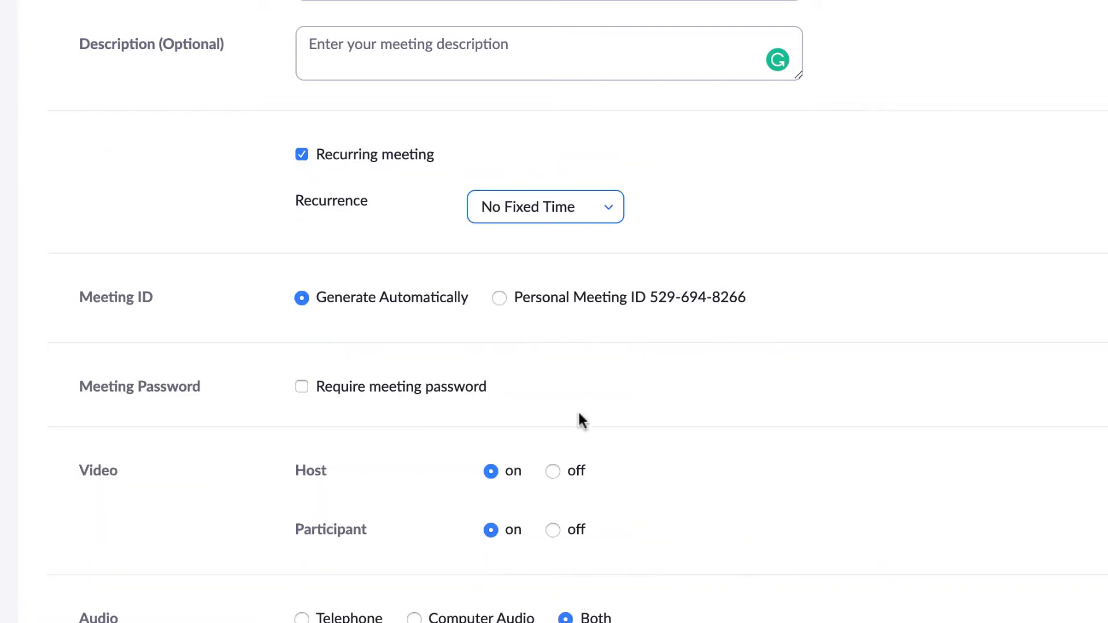
# Step: Enable muting participants upon entry and automatic cloud recording, leave the alternative hosts empty, and save the meeting
pyautogui.scroll(-10, 679, 407)
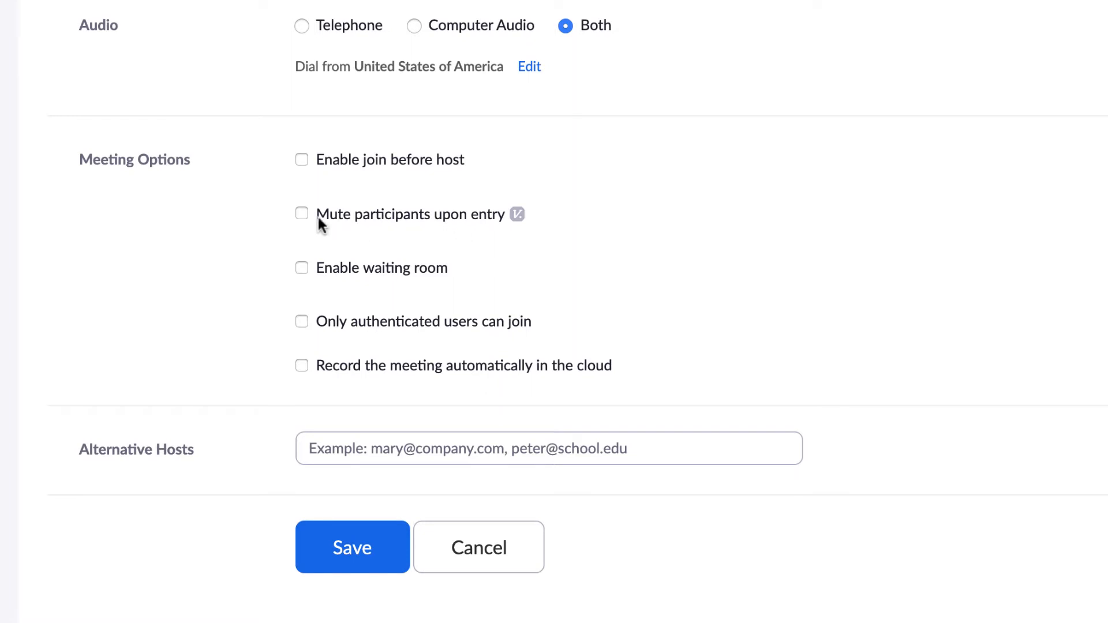
pyautogui.click(301, 218)
pyautogui.click(301, 267)
pyautogui.click(460, 447)
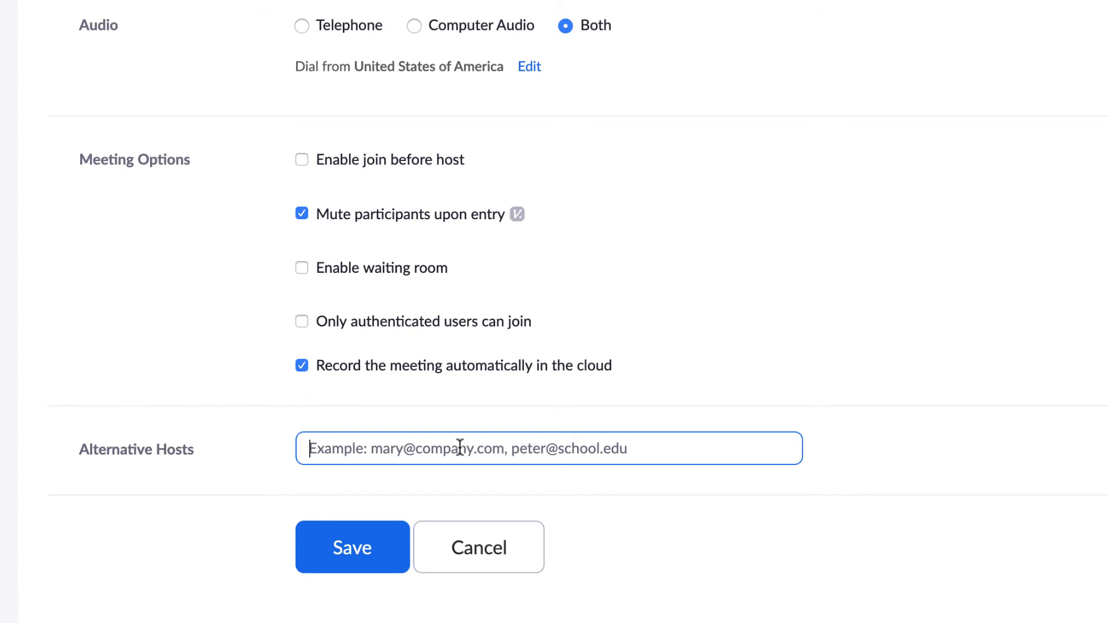
pyautogui.click(358, 555)
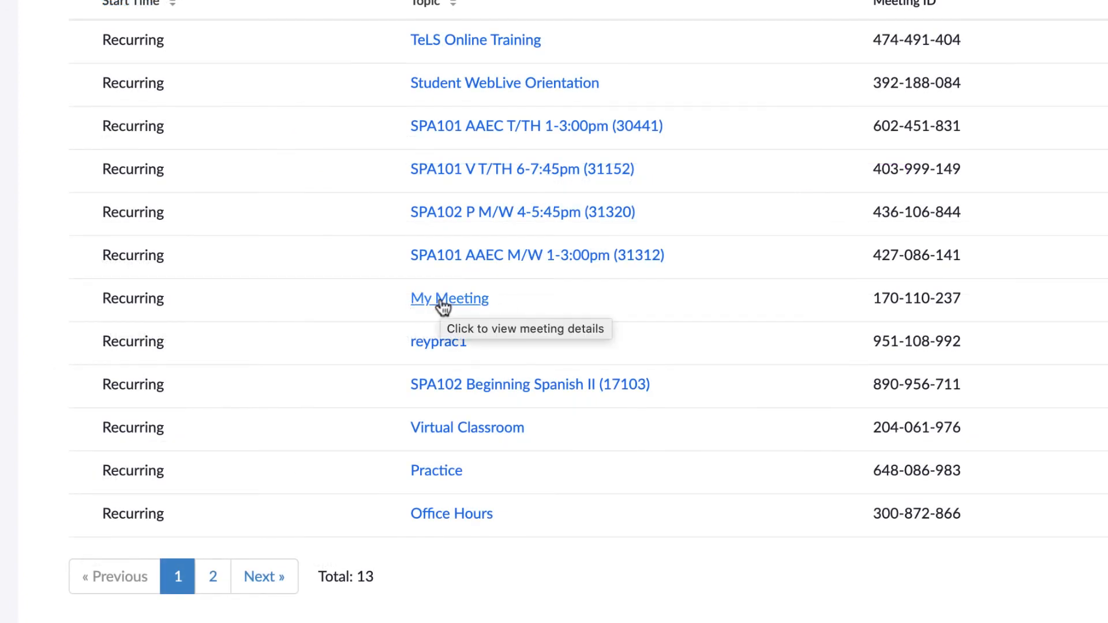
# Step: Open the details of My Meeting, review its settings and select its join URL
pyautogui.click(461, 301)
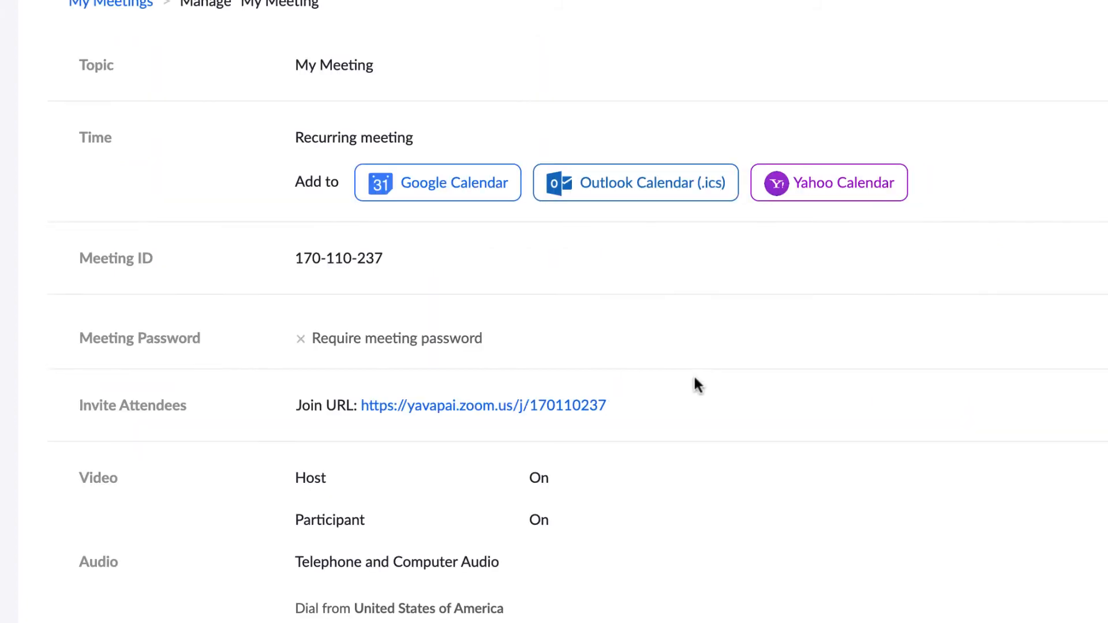
pyautogui.scroll(-7, 705, 365)
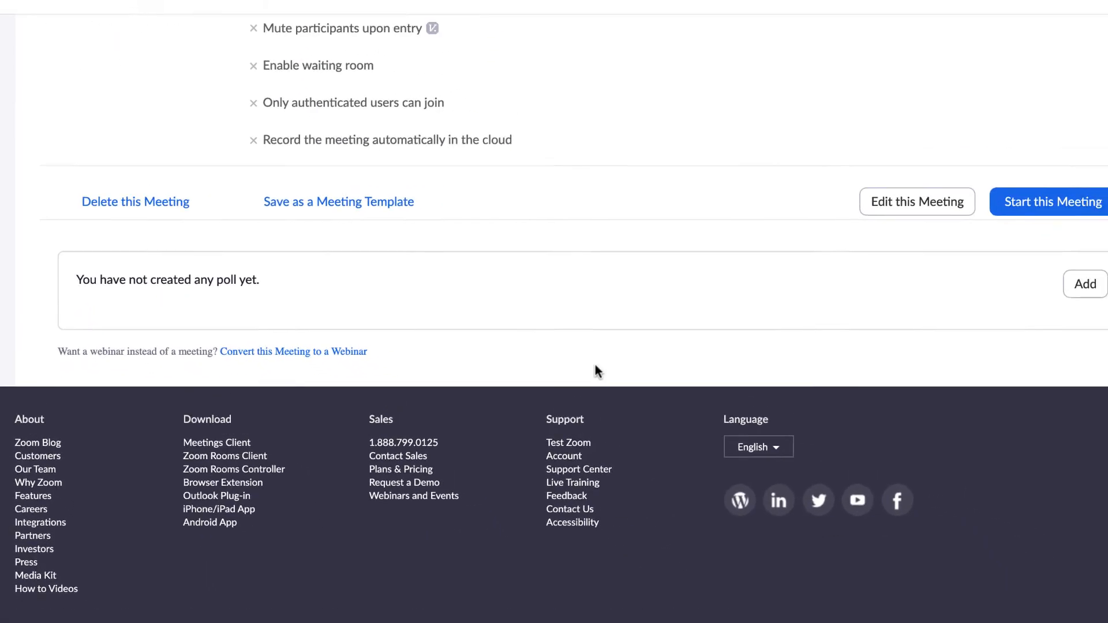
pyautogui.scroll(4, 705, 365)
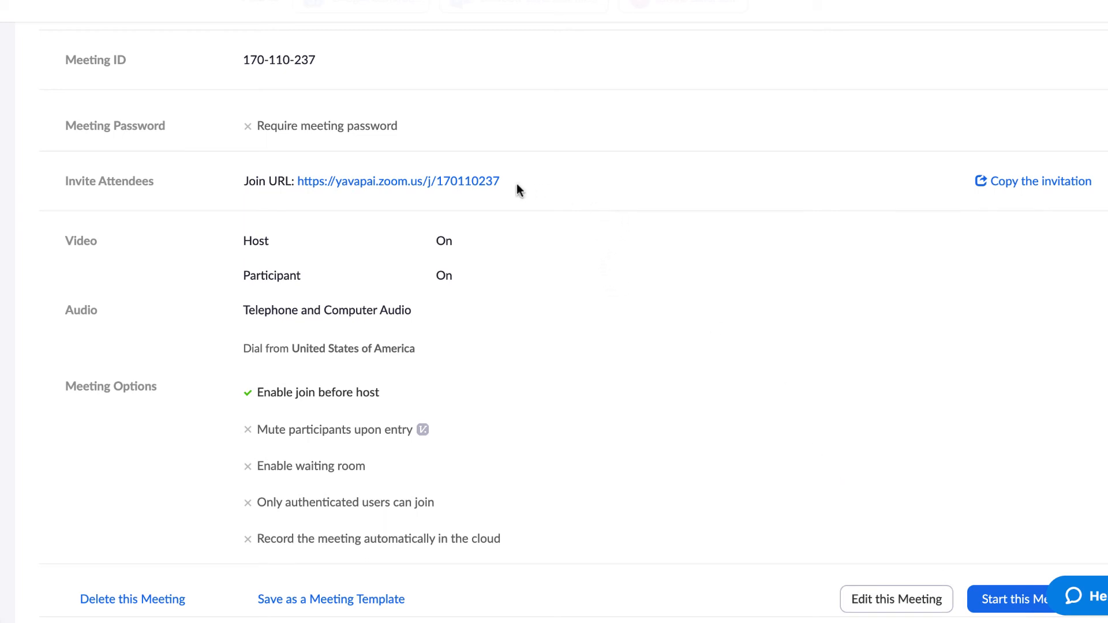
pyautogui.moveTo(512, 176); pyautogui.dragTo(297, 181)
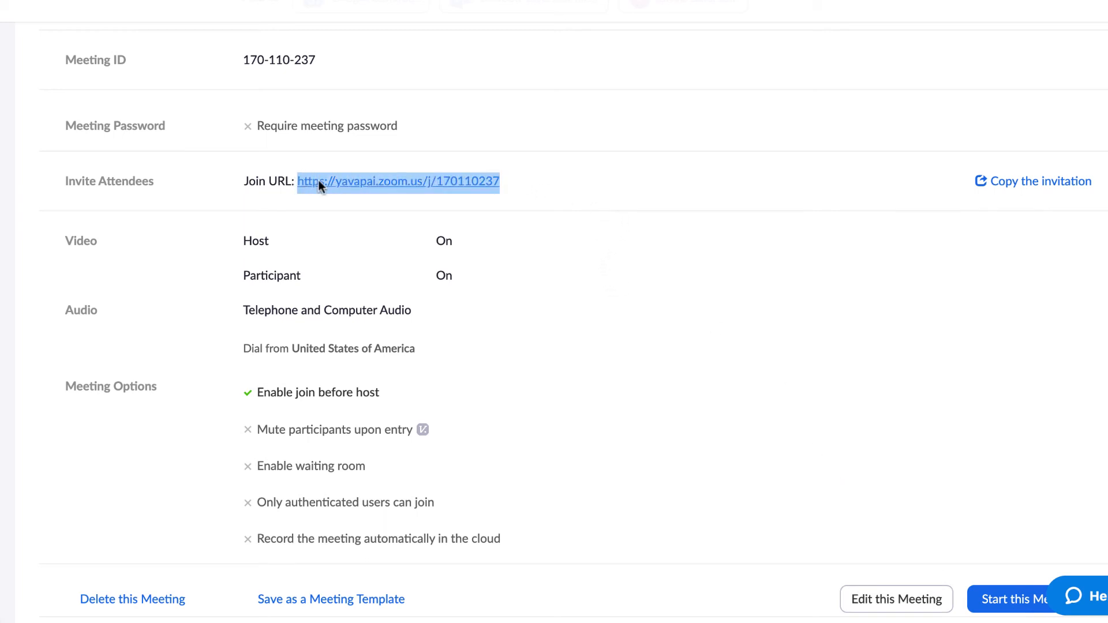
# Step: Open the full invitation text for My Meeting, read through it and close it without copying
pyautogui.click(1001, 187)
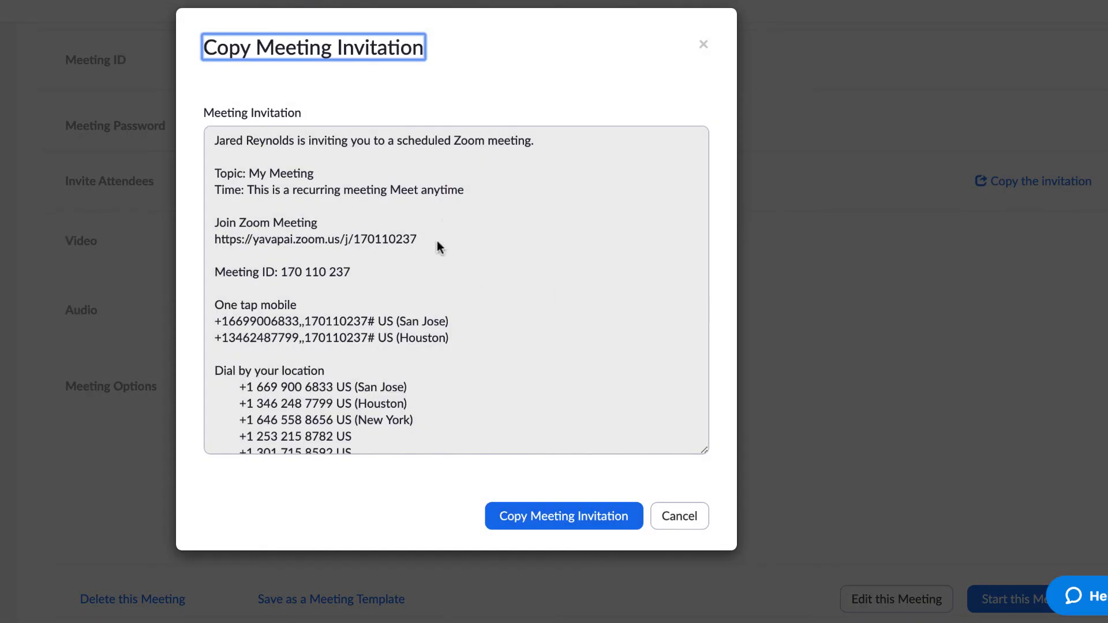
pyautogui.scroll(-3, 324, 266)
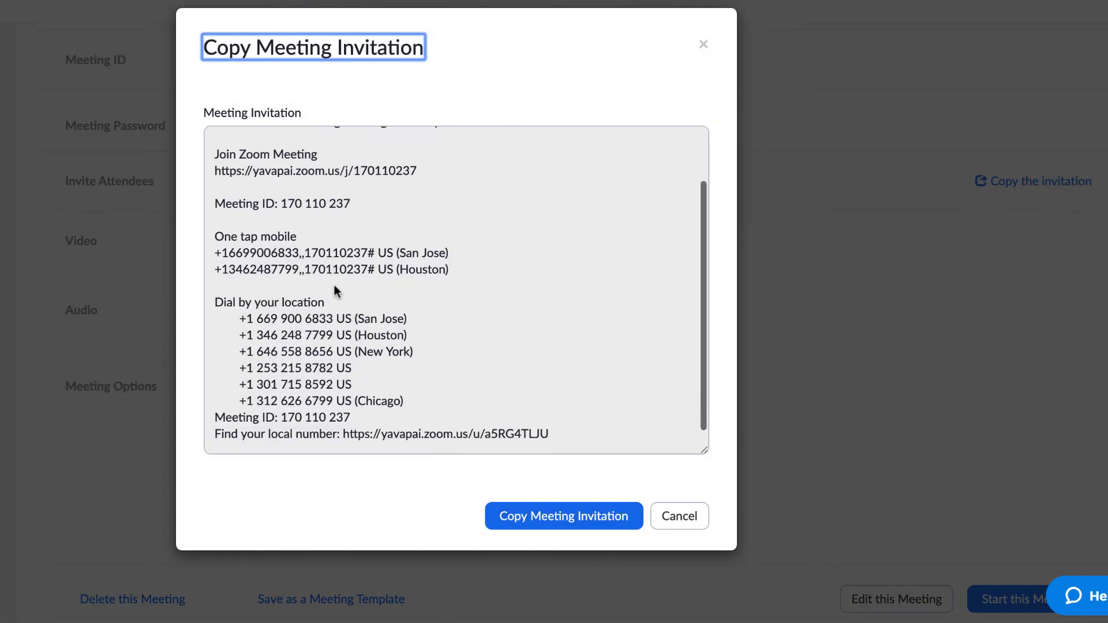
pyautogui.scroll(3, 334, 285)
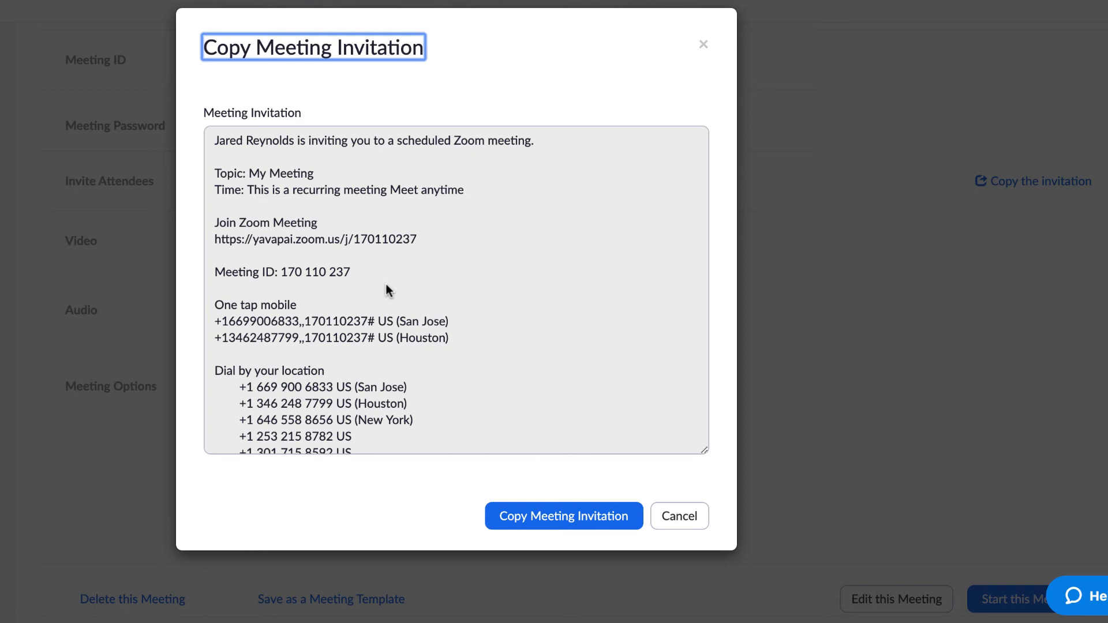
pyautogui.scroll(-3, 400, 277)
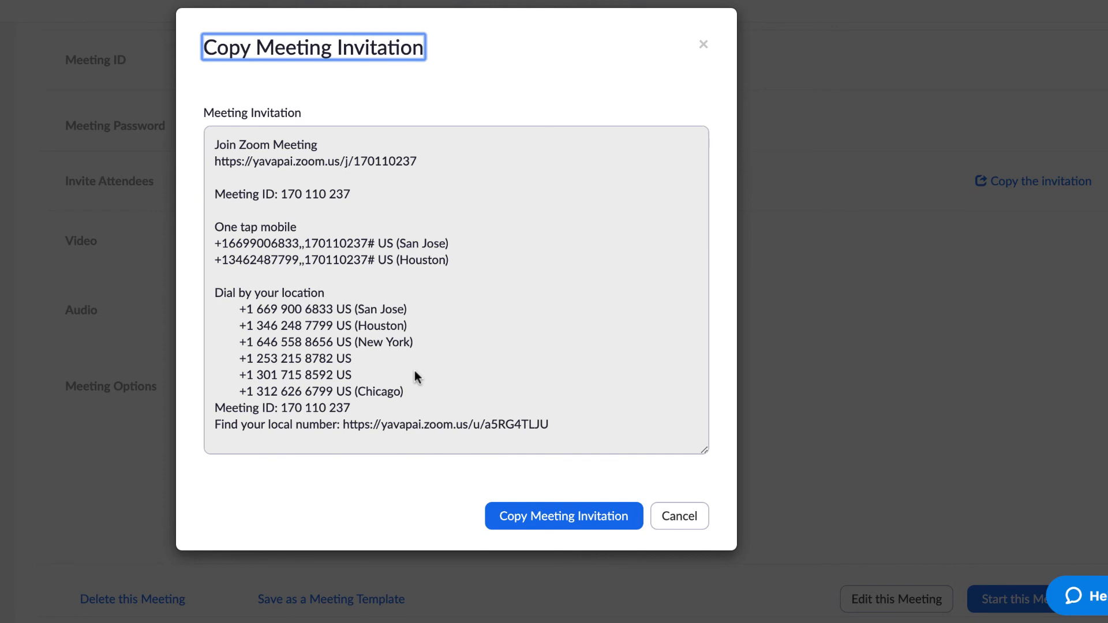
pyautogui.click(703, 44)
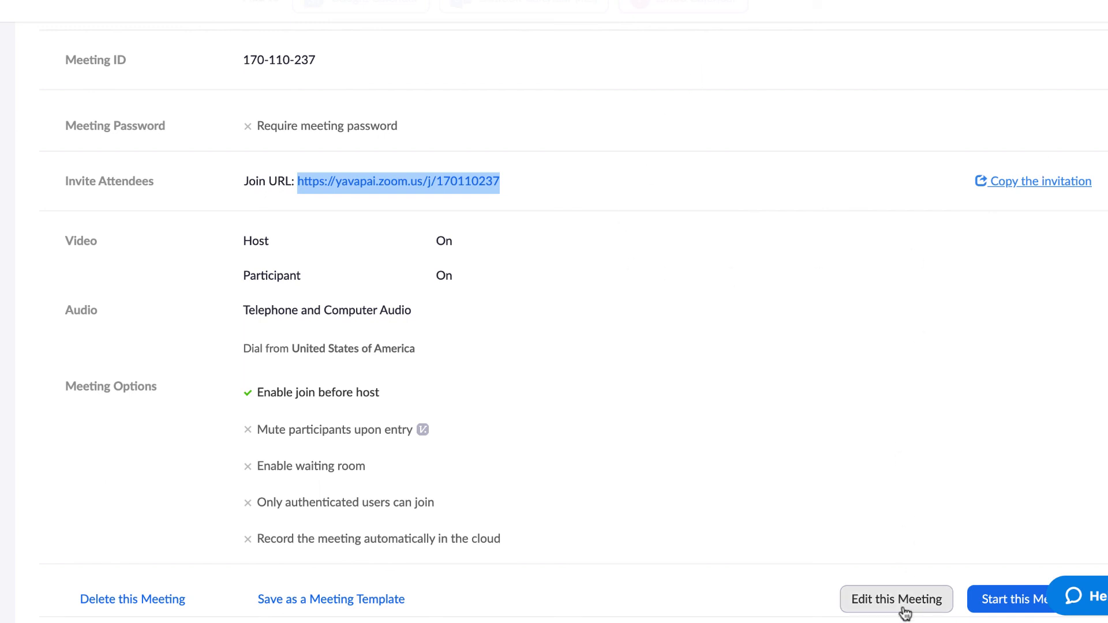
# Step: Open My Meeting for editing and display its recurrence choices
pyautogui.click(836, 603)
pyautogui.scroll(-2, 784, 335)
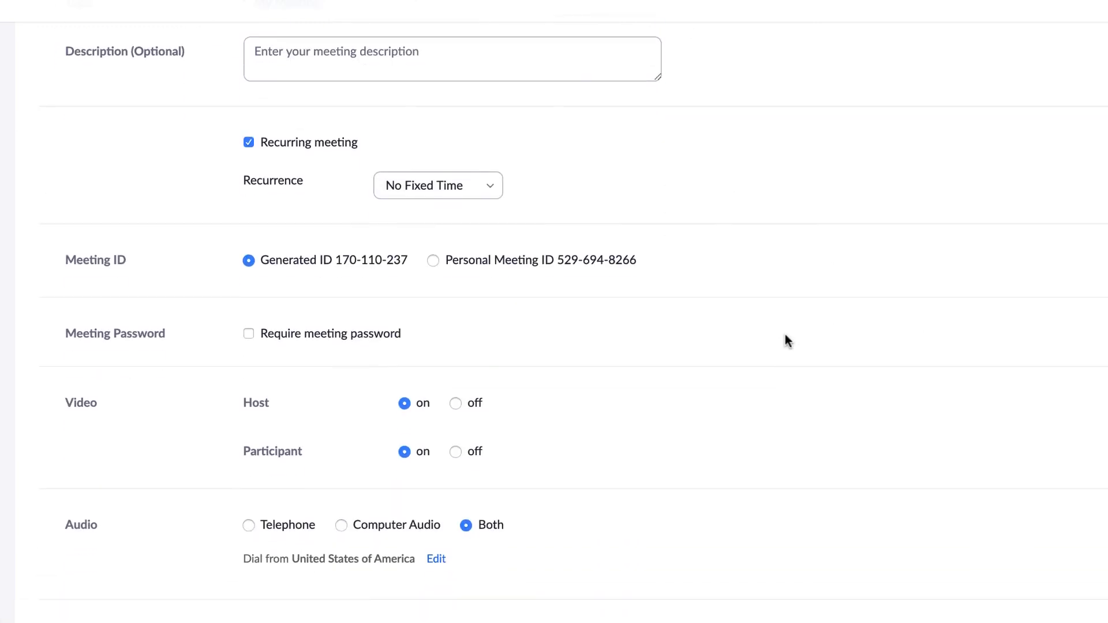
pyautogui.scroll(2, 785, 334)
pyautogui.click(414, 287)
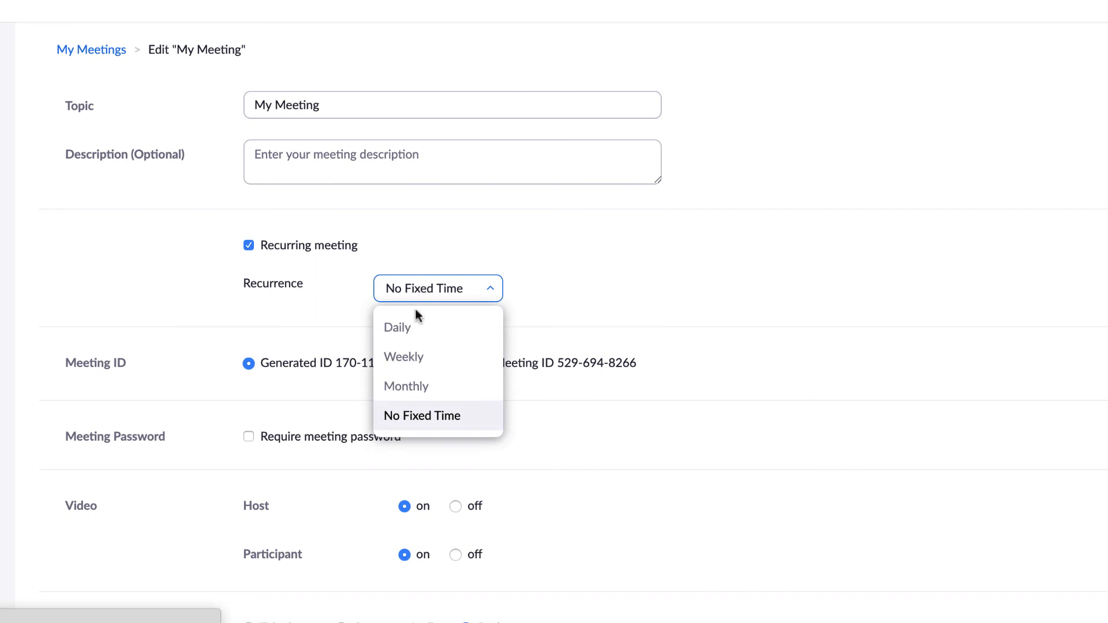
# Step: Turn off the recurring option for My Meeting, turn it back on, and look over the remaining settings
pyautogui.click(249, 245)
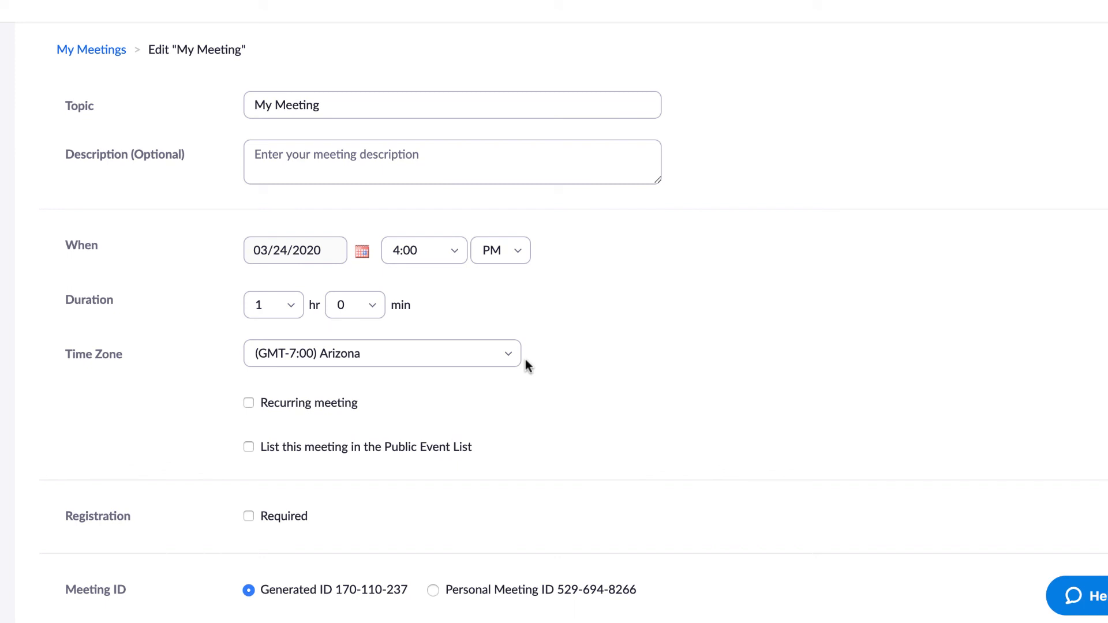
pyautogui.click(249, 403)
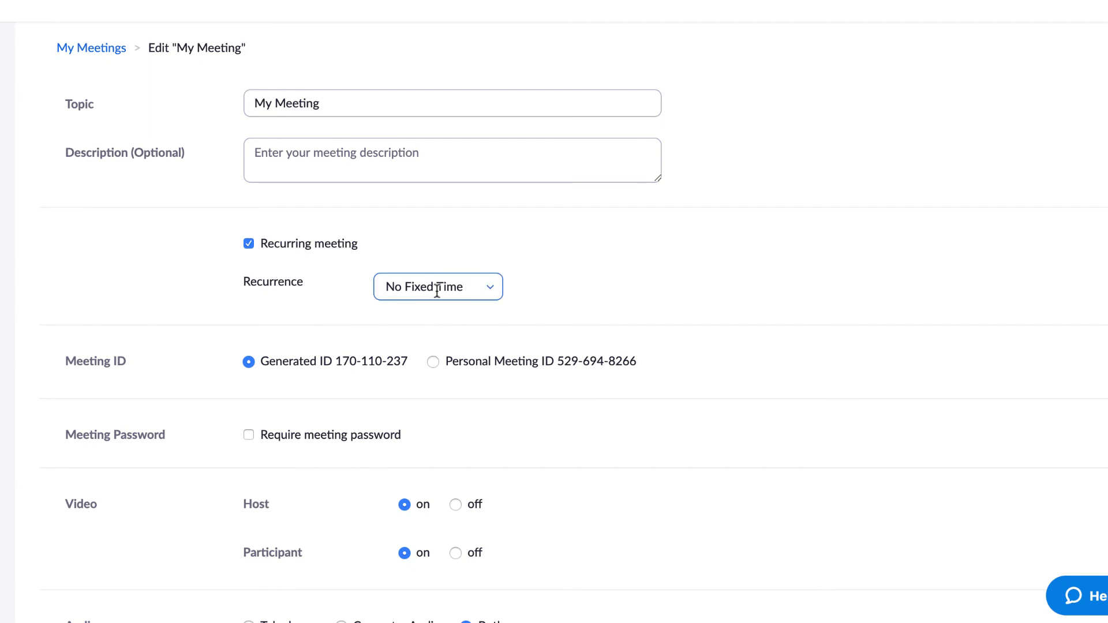
pyautogui.scroll(-15, 436, 292)
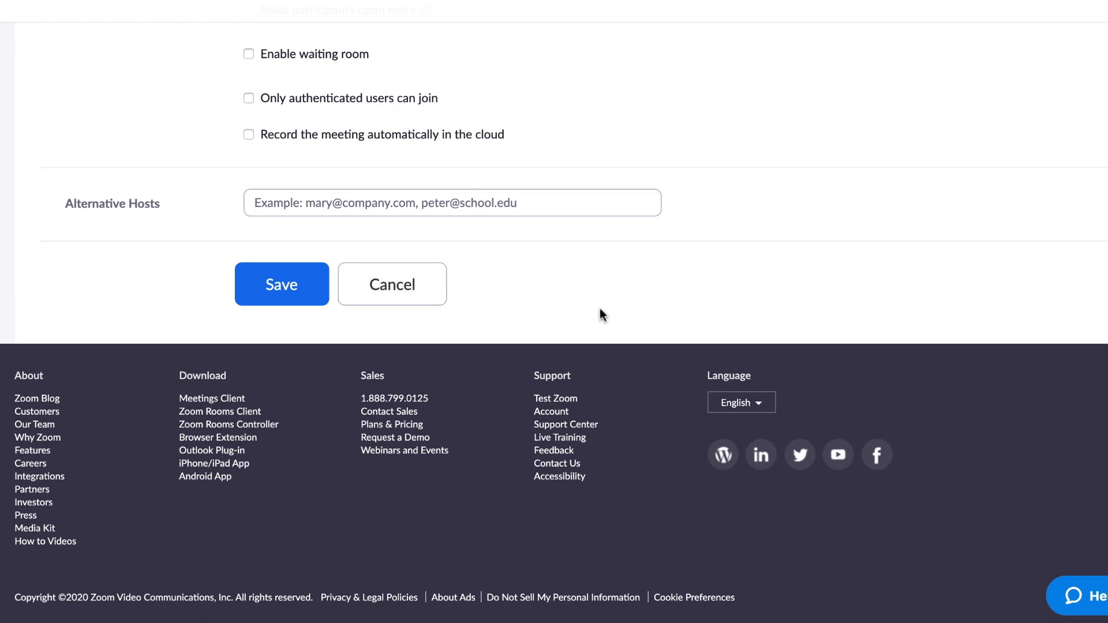
pyautogui.scroll(15, 624, 312)
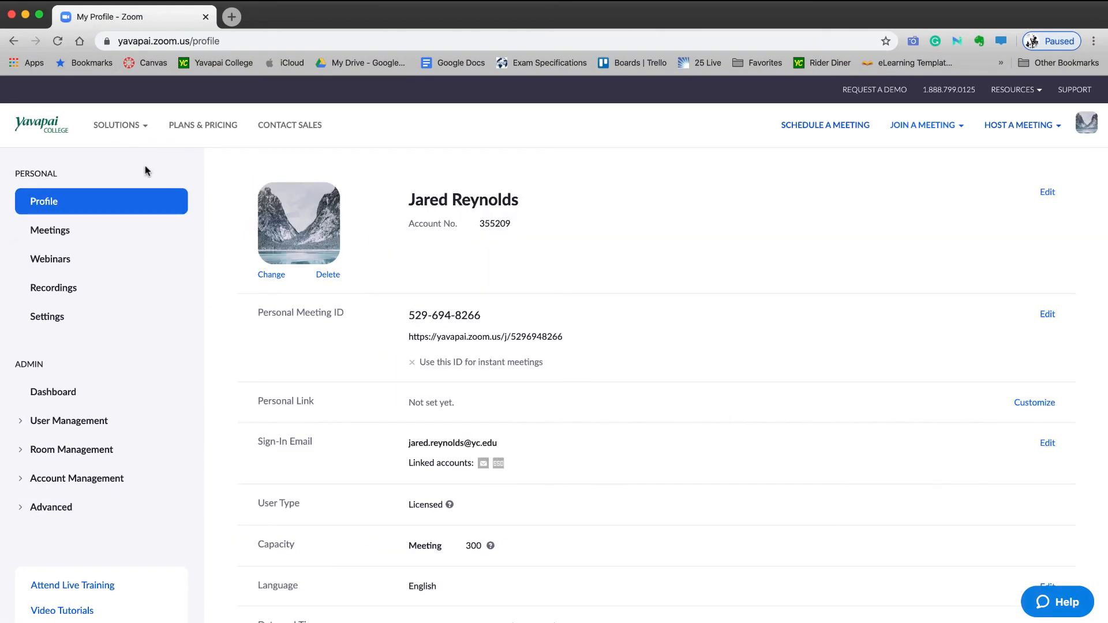
# Step: Go from the profile to the portal's meetings list and host an instant meeting, opening it in the zoom.us desktop application
pyautogui.click(53, 136)
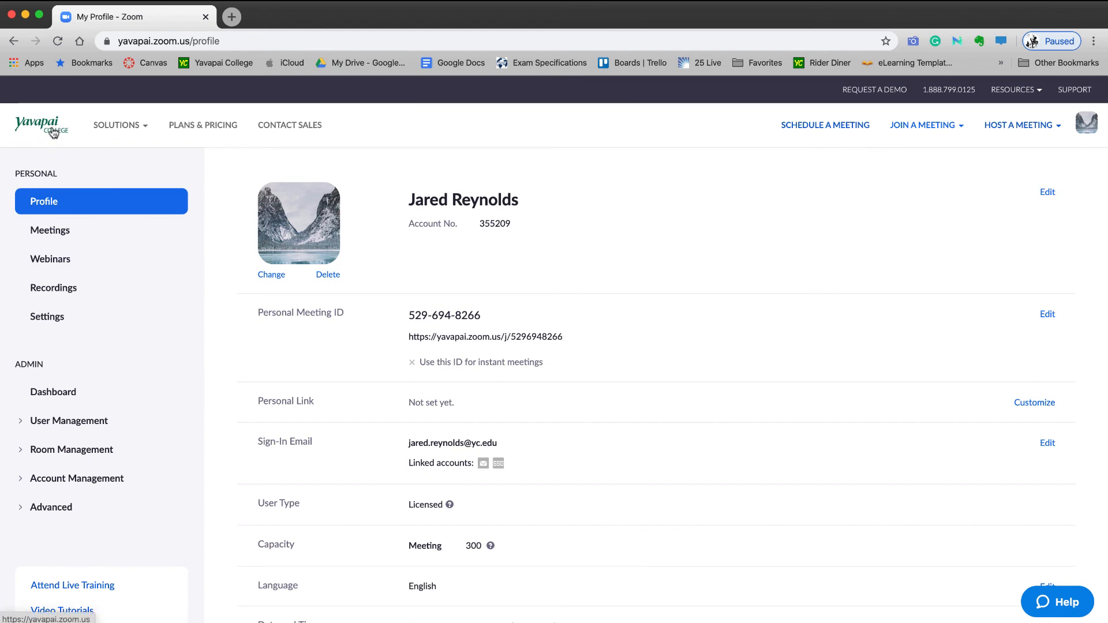
pyautogui.click(551, 424)
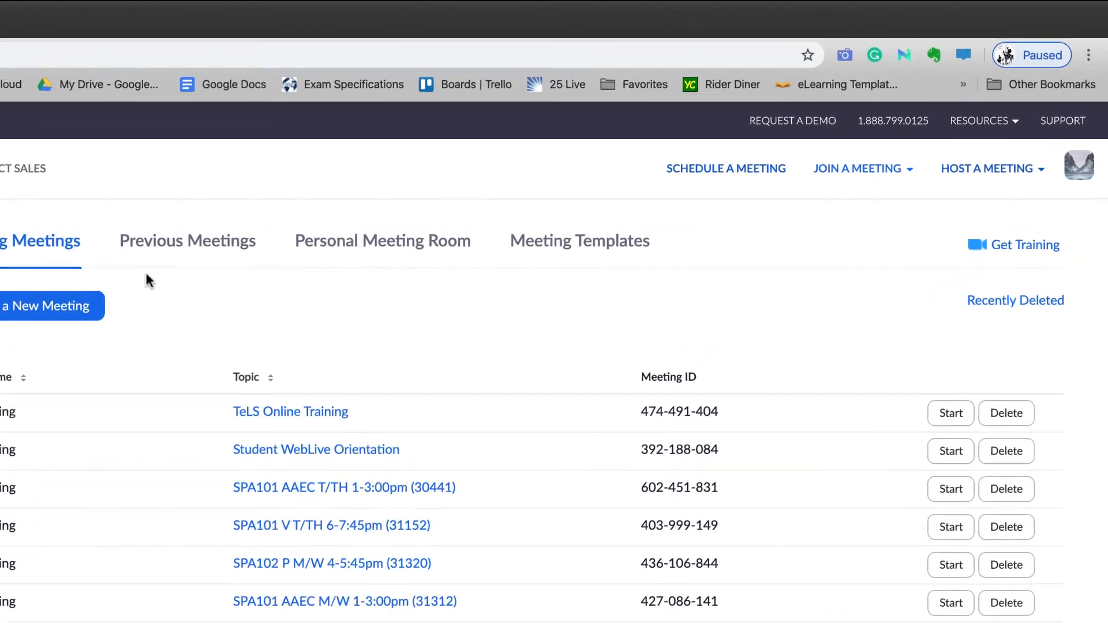
pyautogui.click(1026, 174)
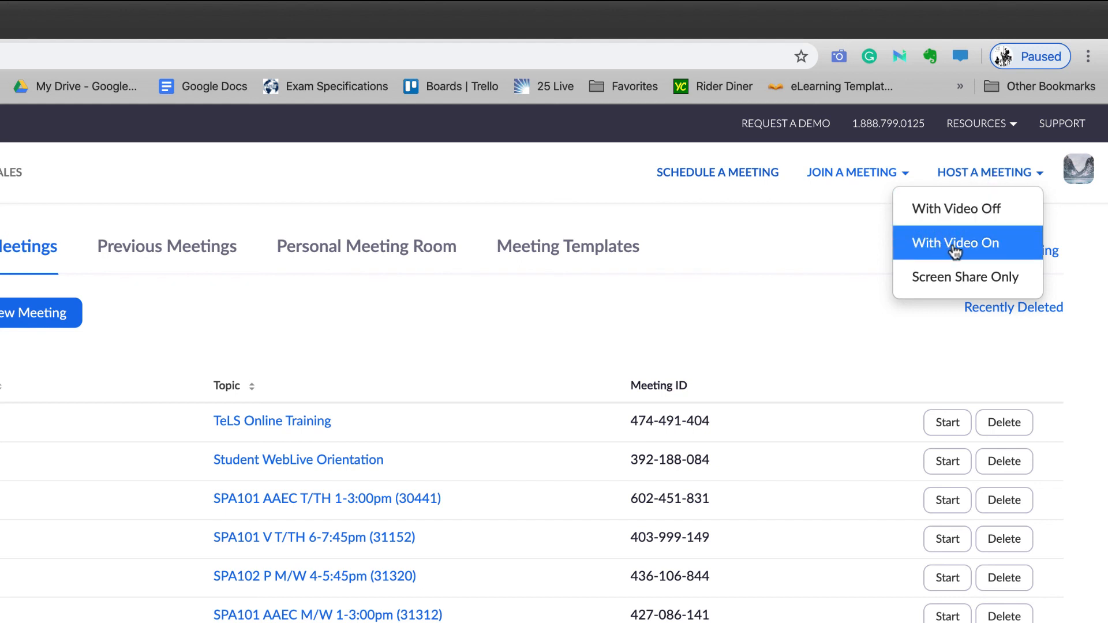
pyautogui.click(946, 277)
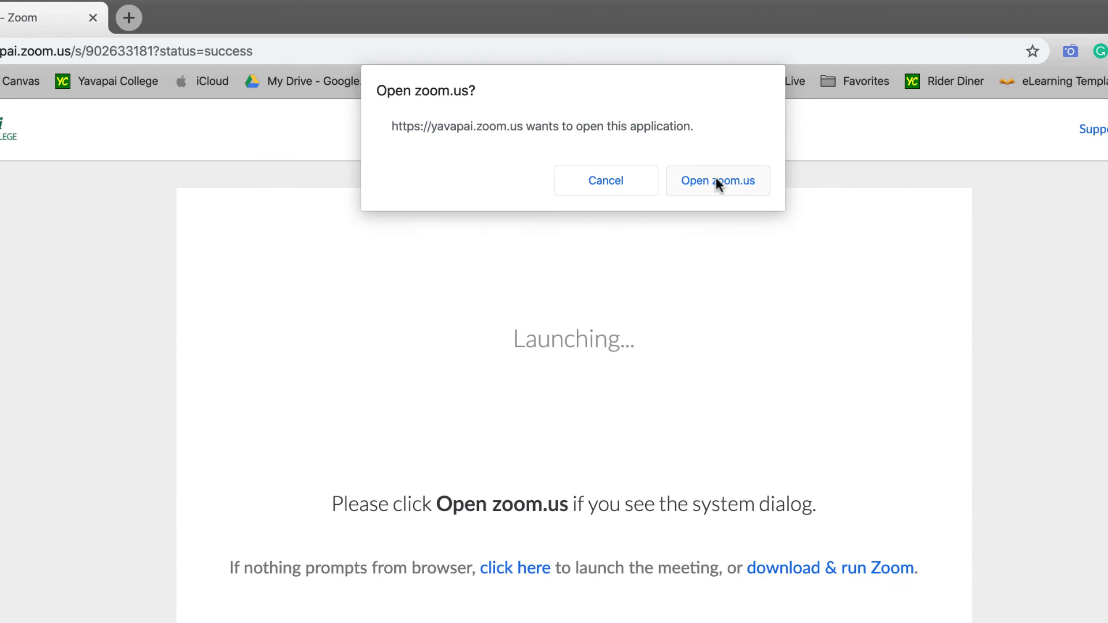
pyautogui.click(715, 176)
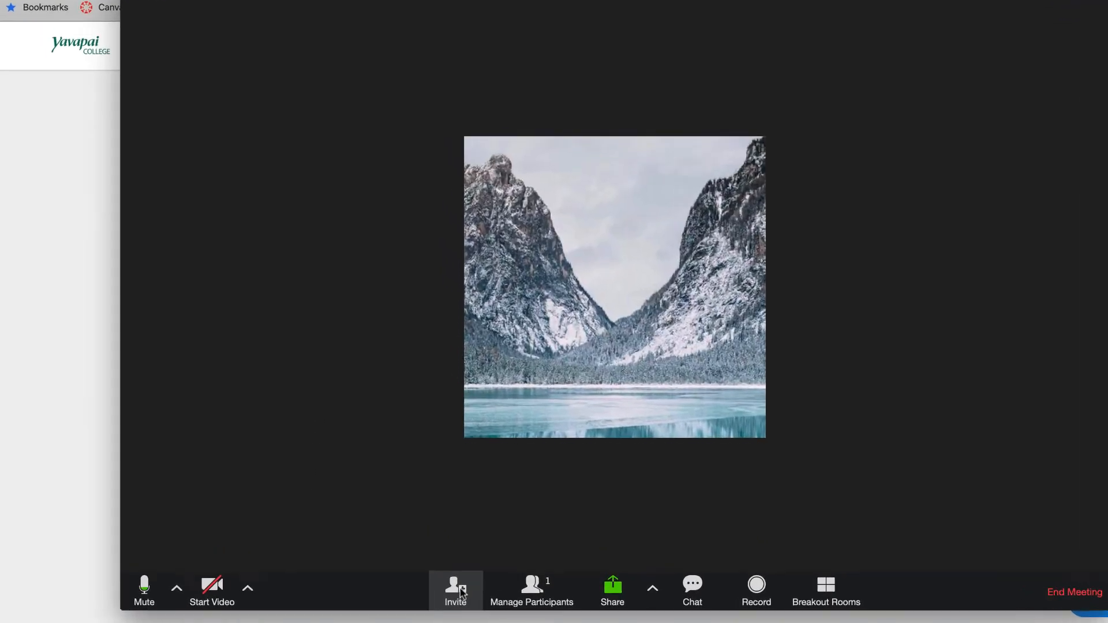
# Step: Copy the running meeting's invitation URL, close the invitation window and end the meeting for all
pyautogui.click(459, 590)
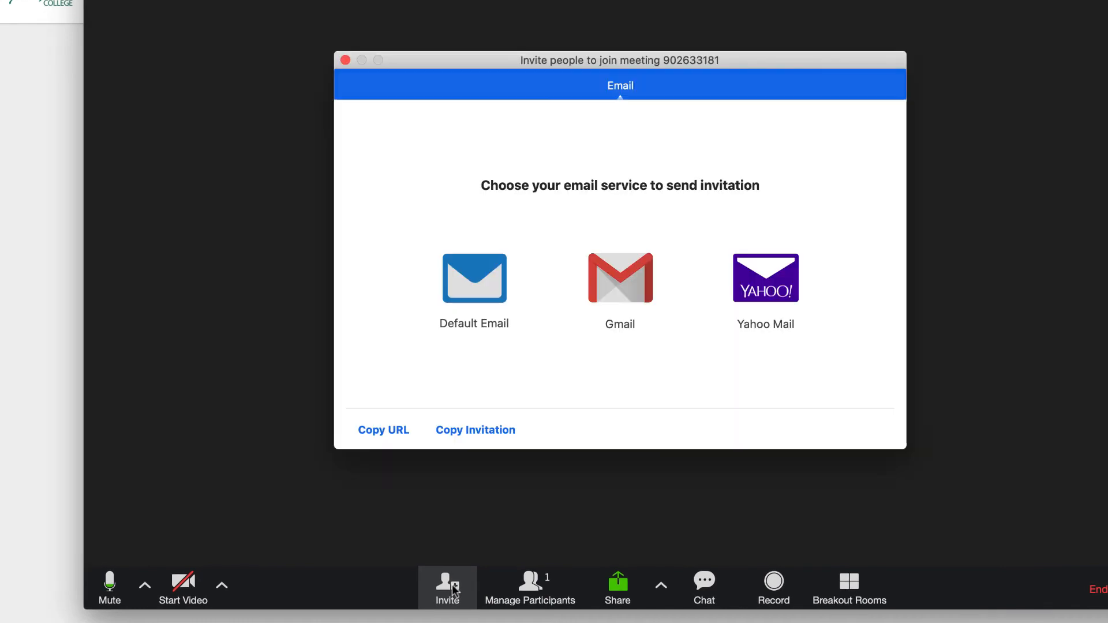
pyautogui.click(371, 432)
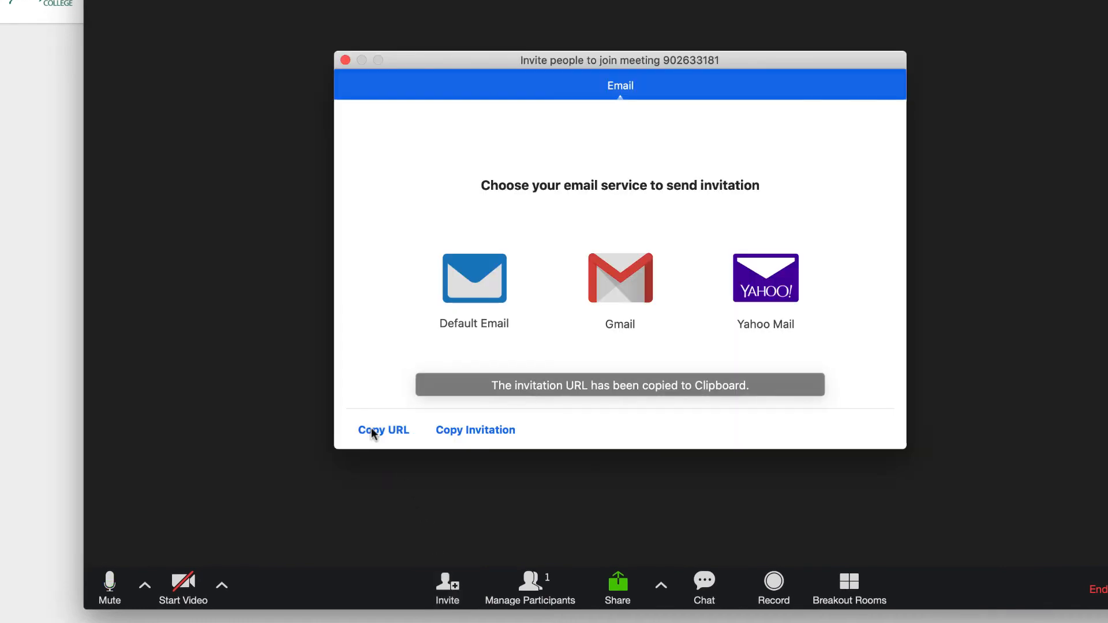
pyautogui.click(345, 60)
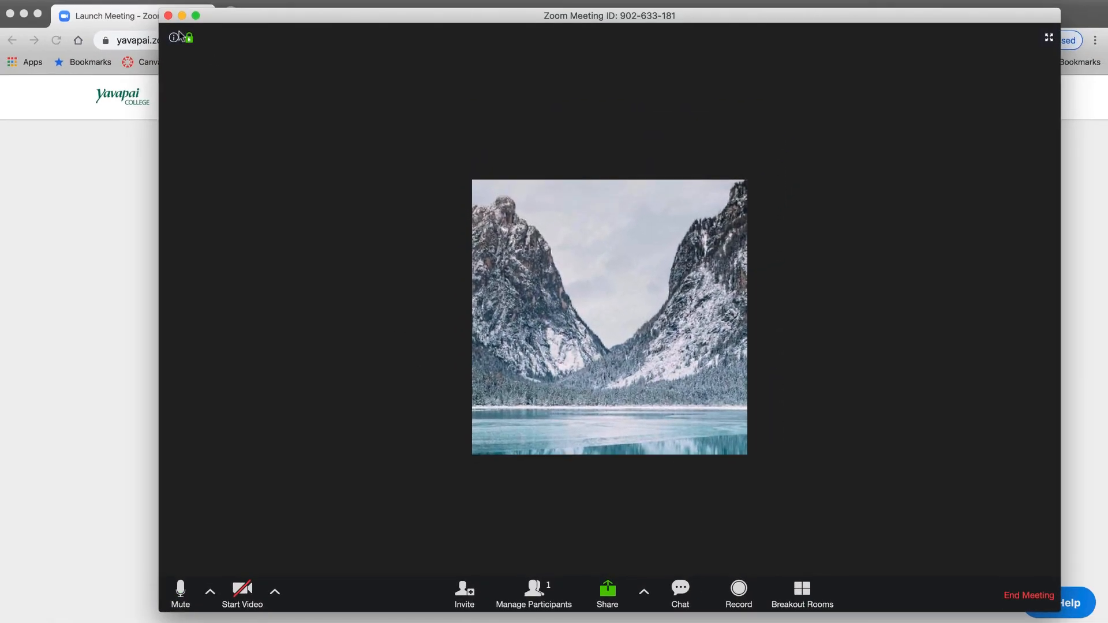
pyautogui.click(168, 15)
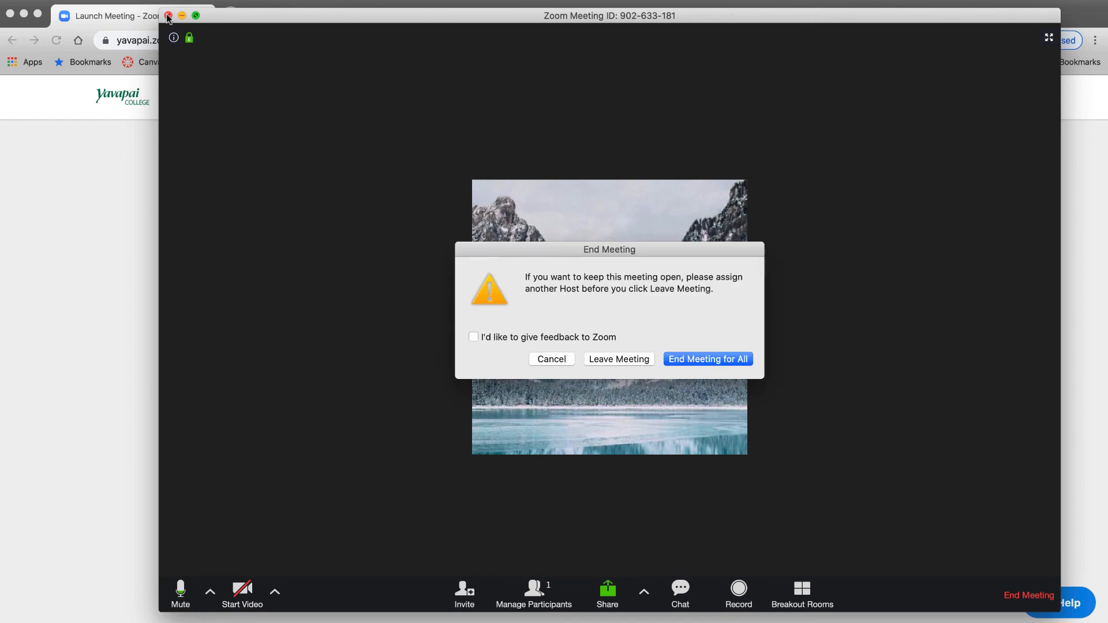
pyautogui.click(701, 359)
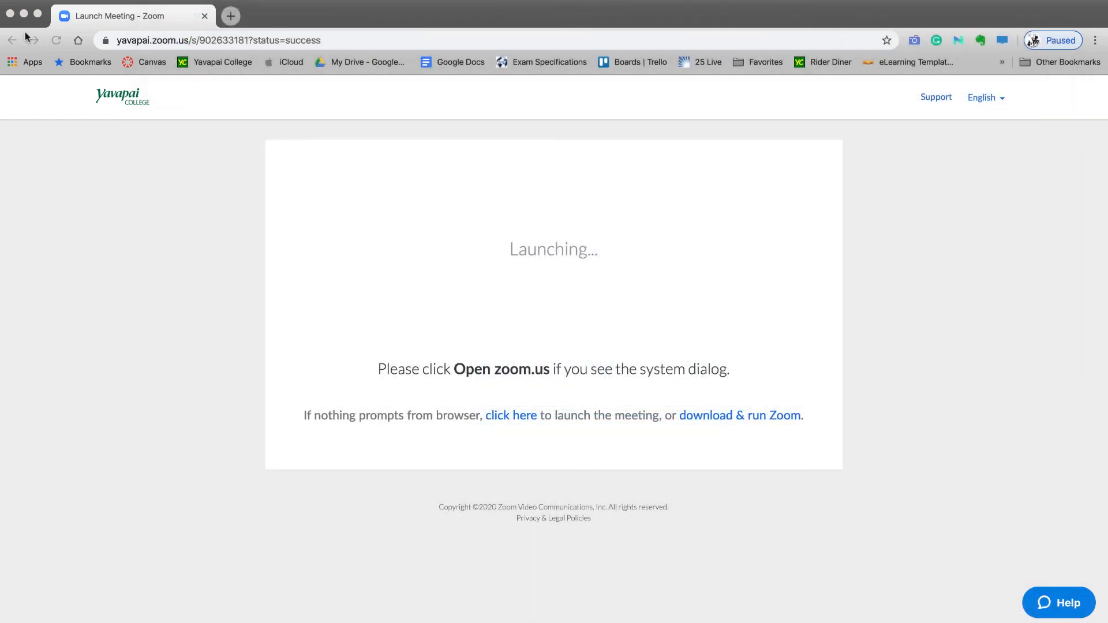